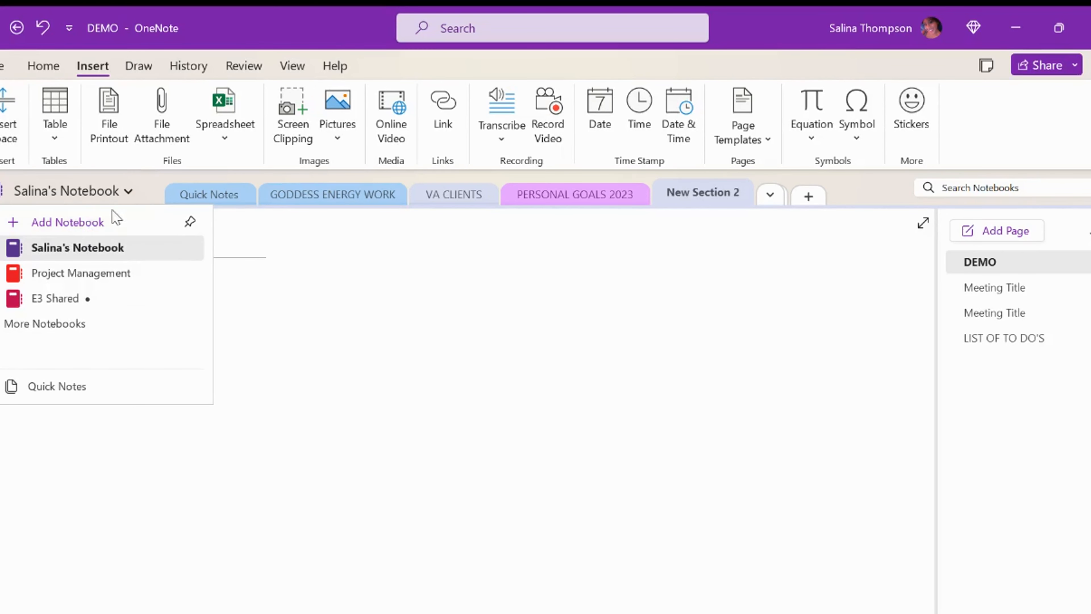
# Step: Close the notebook list, glance at Quick Notes, GODDESS ENERGY WORK, VA CLIENTS and PERSONAL GOALS 2023, then return to DEMO
pyautogui.click(320, 228)
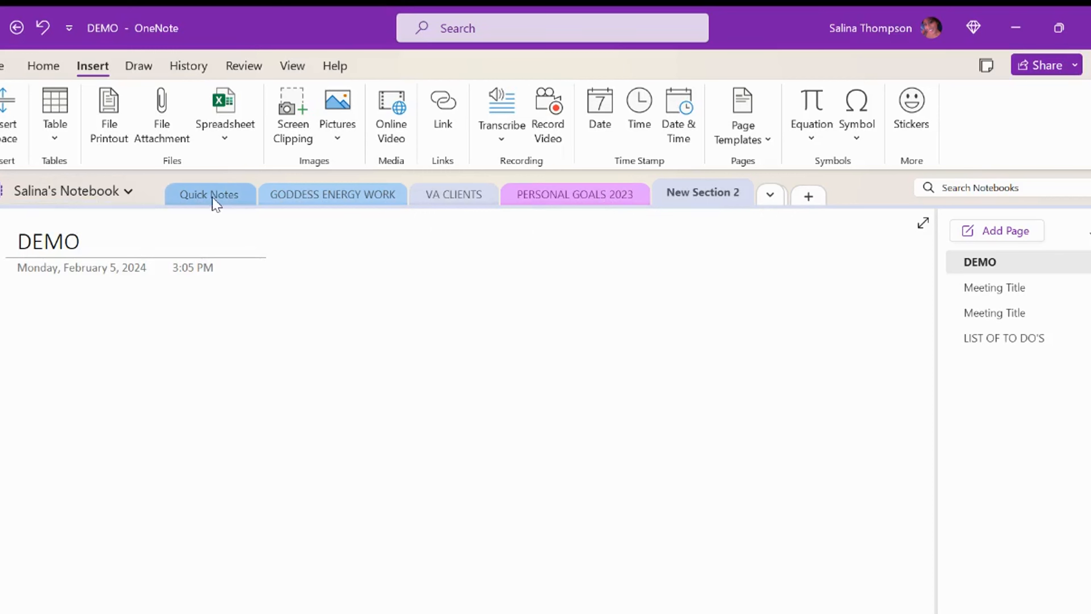
pyautogui.click(227, 196)
pyautogui.click(315, 196)
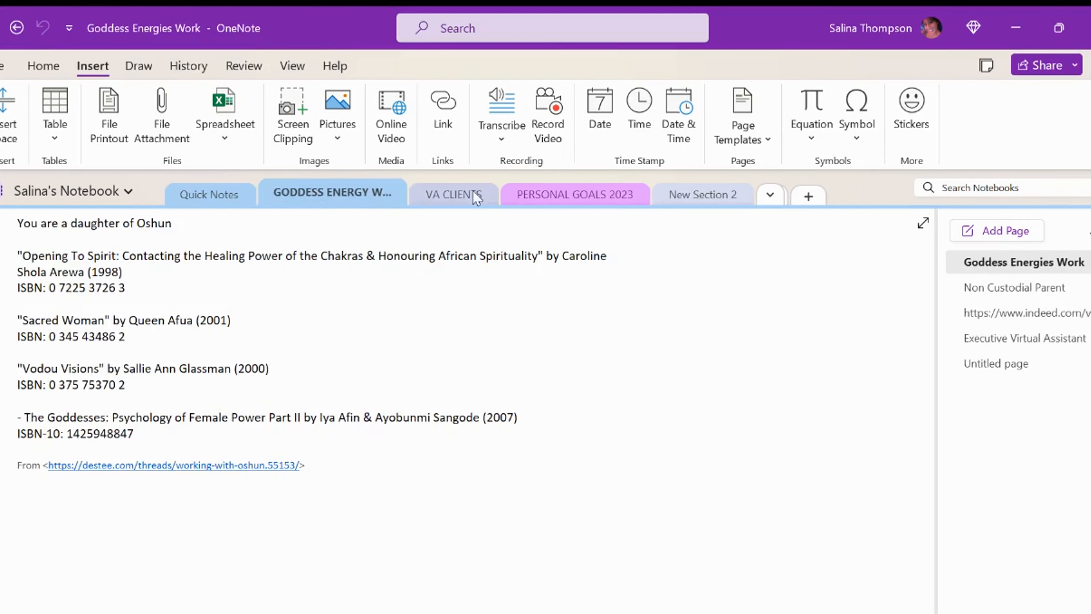
pyautogui.click(473, 194)
pyautogui.click(573, 195)
pyautogui.click(698, 202)
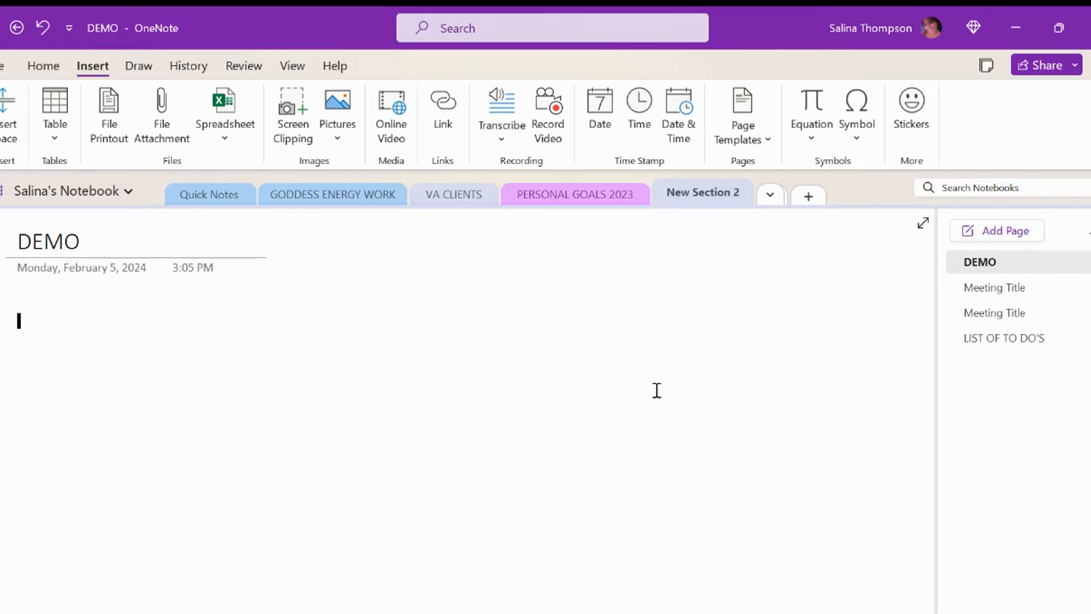
# Step: Show the page templates and look over the first Meeting Title page
pyautogui.click(764, 140)
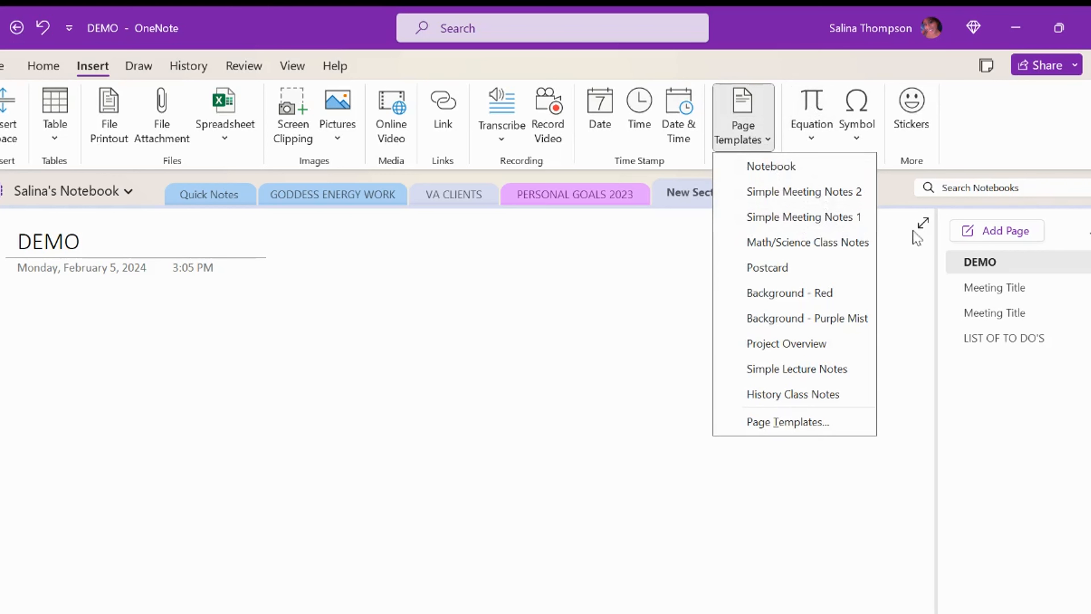
pyautogui.click(988, 295)
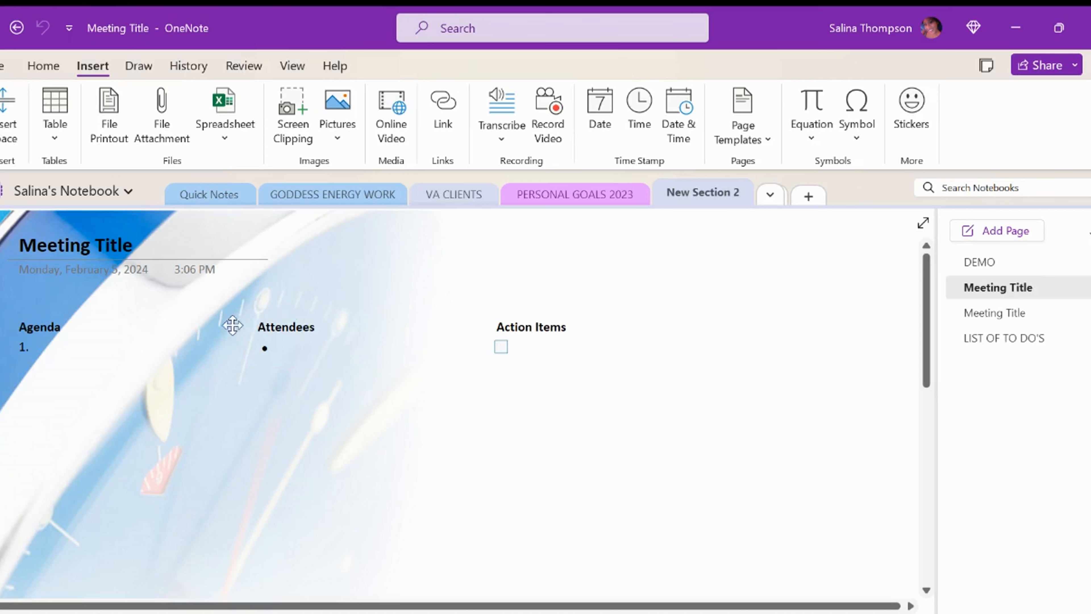
pyautogui.scroll(-2, 403, 395)
pyautogui.scroll(2, 402, 396)
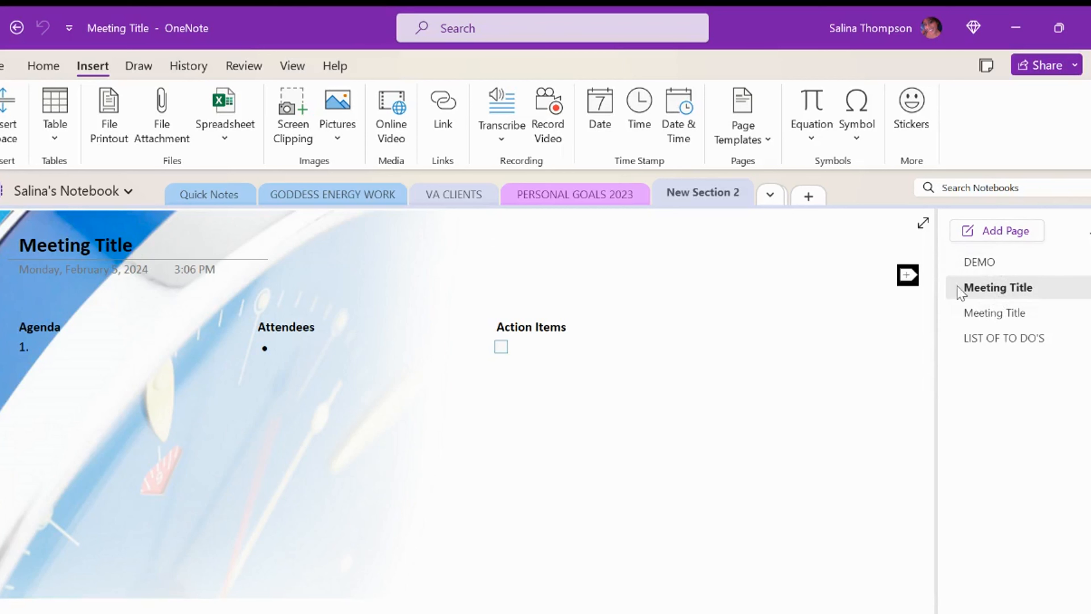
# Step: Compare the two Meeting Title pages, ending on the second one's Agenda, Attendees and Action Items layout
pyautogui.click(988, 322)
pyautogui.click(989, 294)
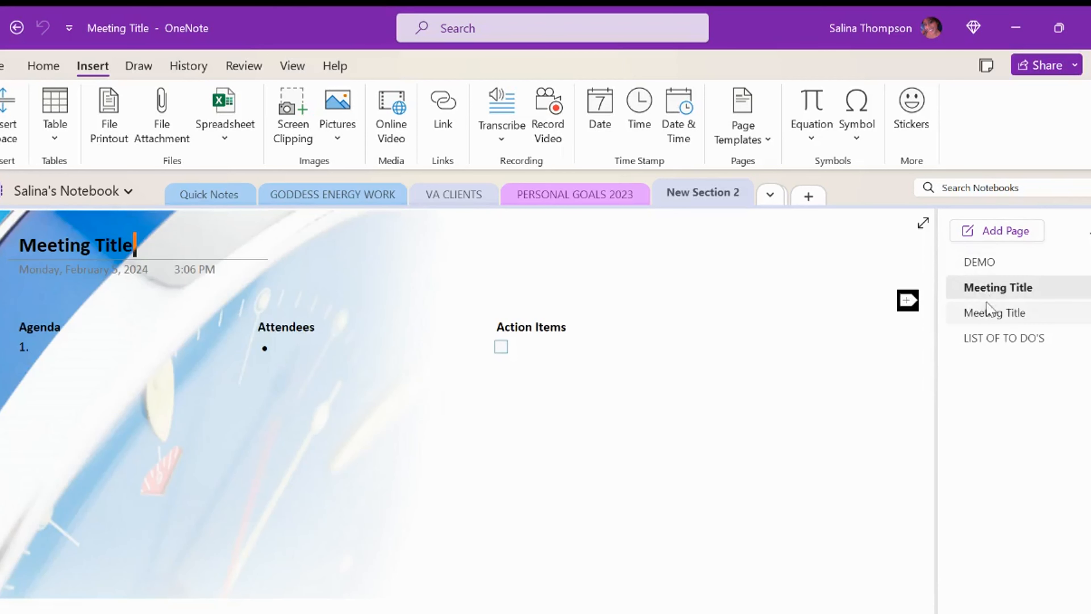
pyautogui.click(762, 140)
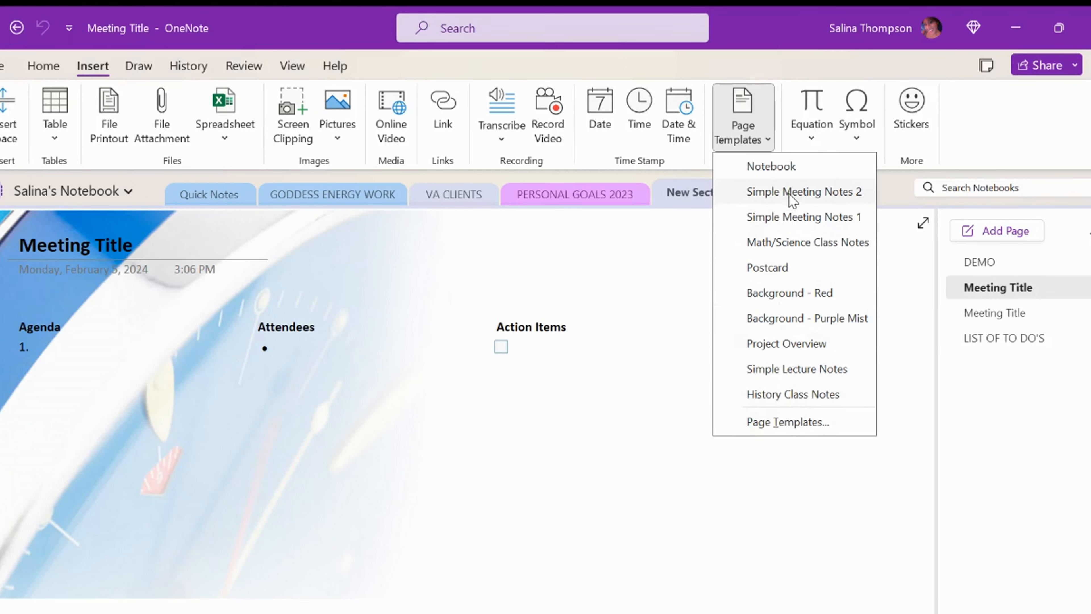
pyautogui.click(789, 218)
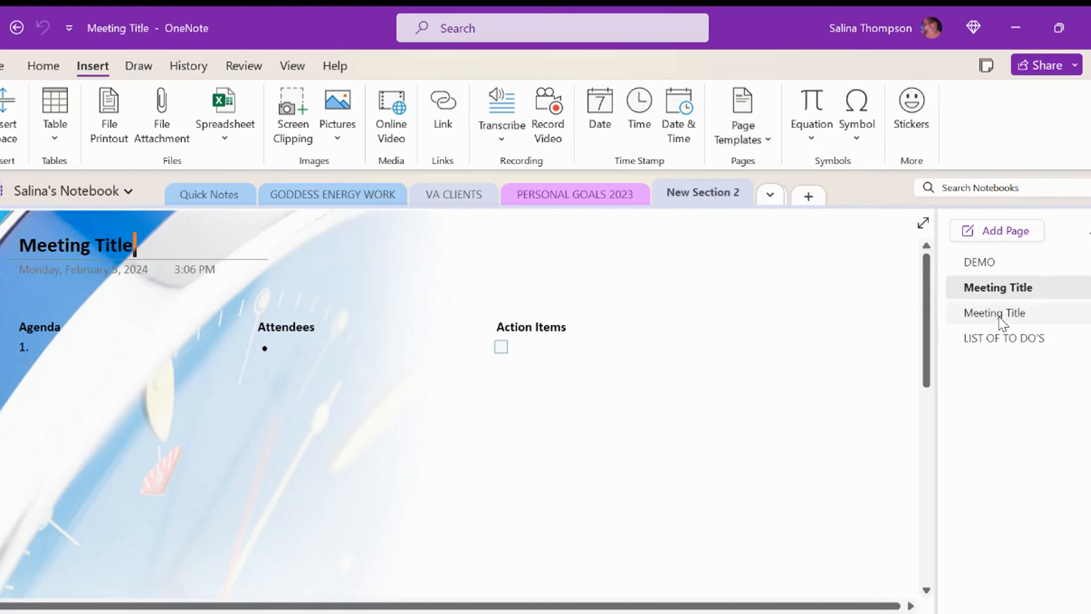
pyautogui.click(998, 288)
# Step: On the DEMO page, record a 17-second video with Record Video, stopping it with Ctrl+Alt+S
pyautogui.click(981, 261)
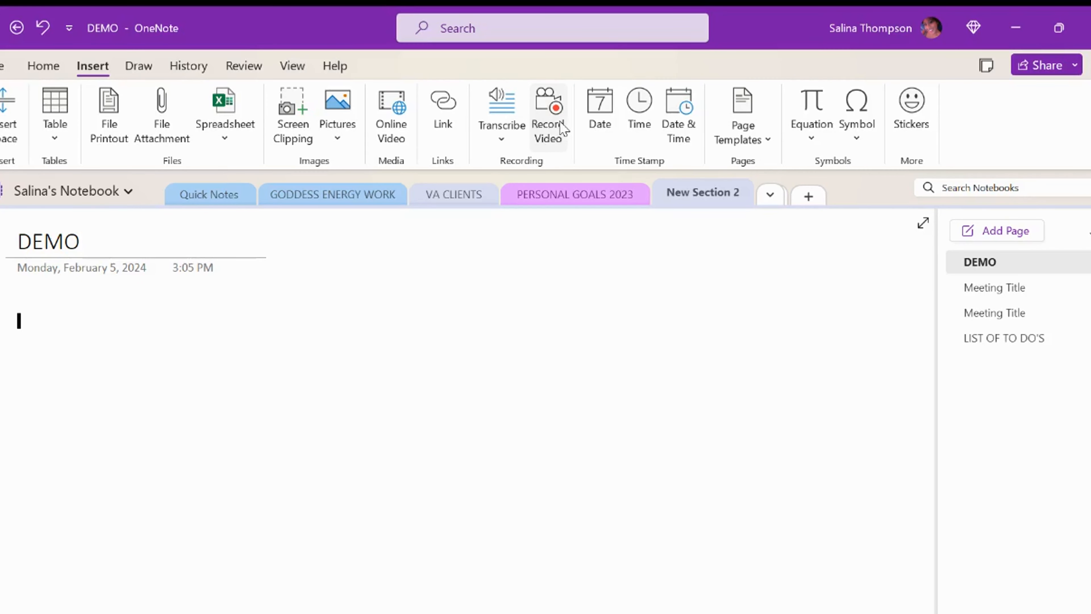
pyautogui.click(548, 125)
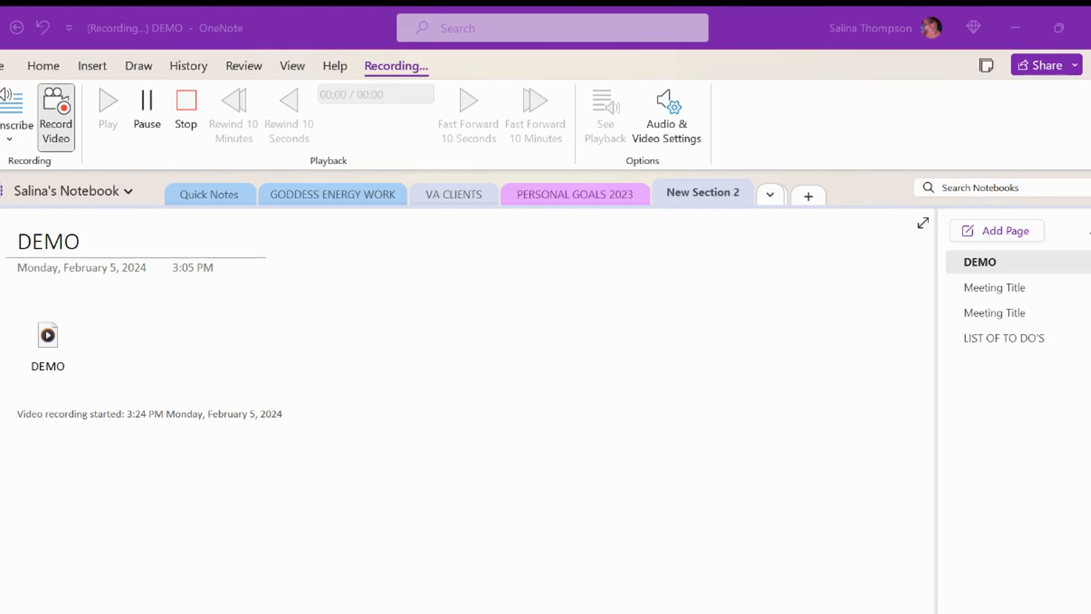
pyautogui.hotkey('ctrl', 'alt', 's')
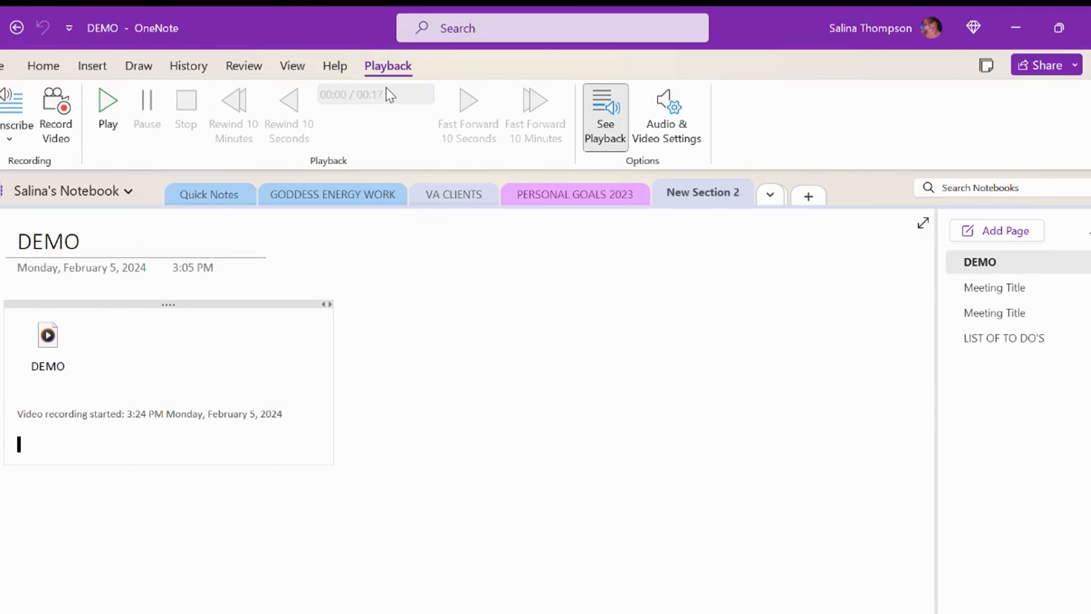
# Step: Start a Record Audio clip below the video from the Insert tab's Transcribe dropdown
pyautogui.click(10, 140)
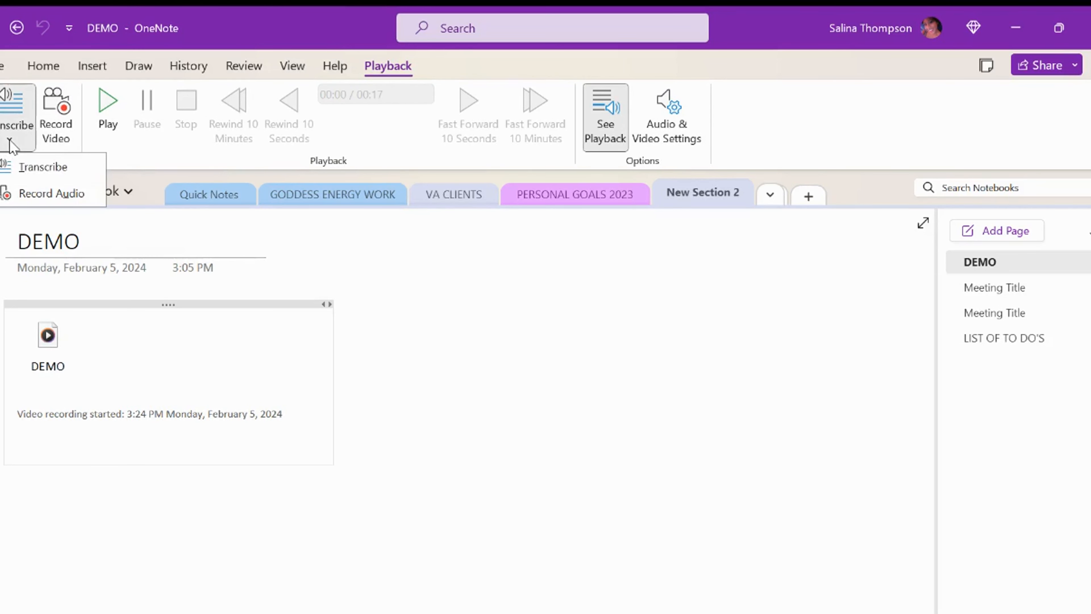
pyautogui.click(27, 172)
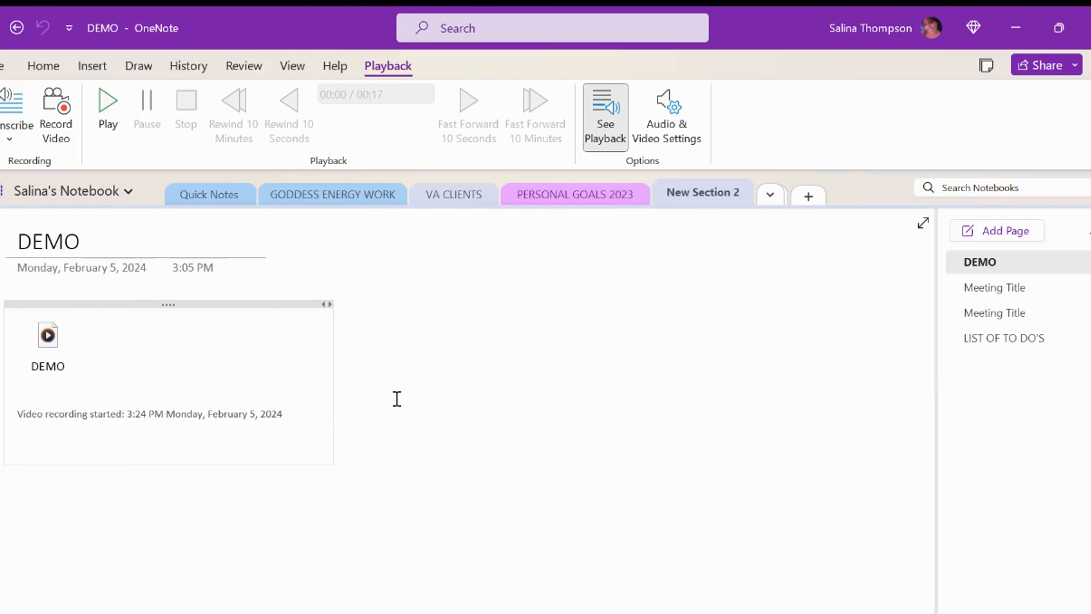
pyautogui.click(102, 63)
pyautogui.click(499, 134)
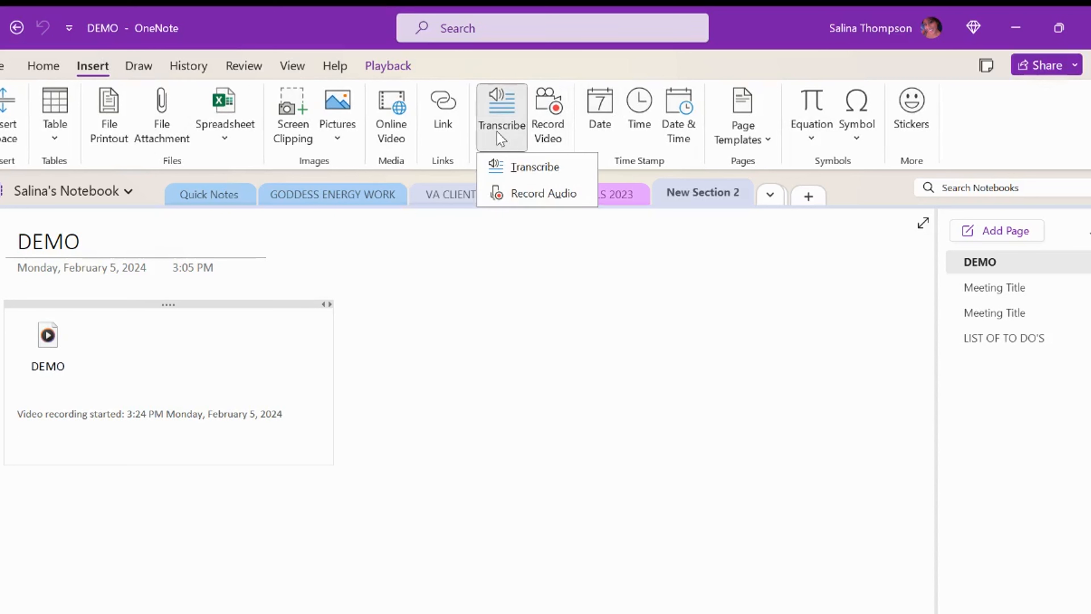
pyautogui.click(517, 194)
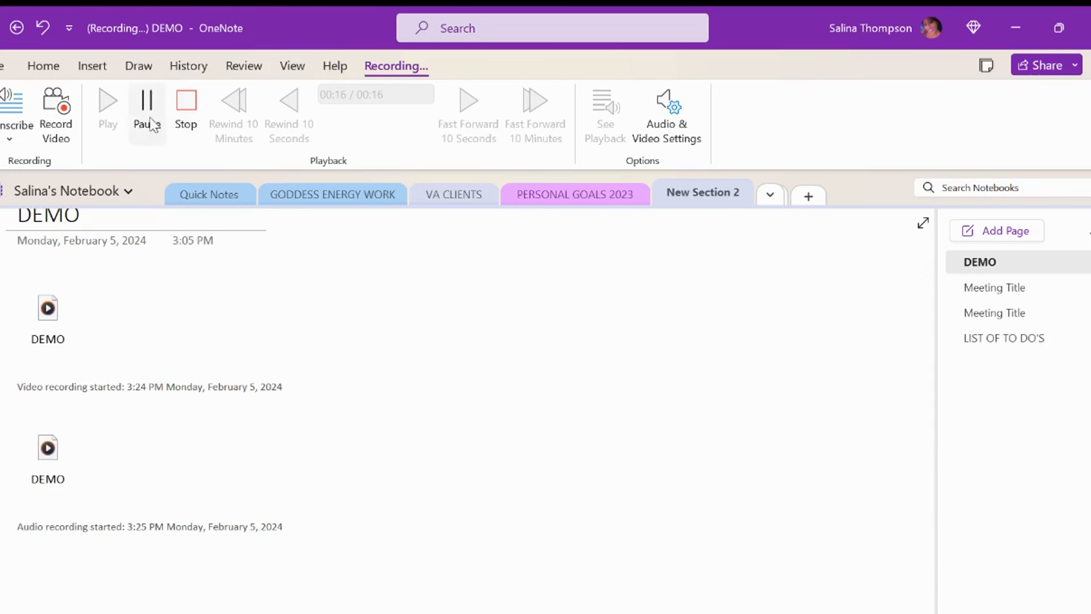
# Step: Stop the 16-second audio recording, leaving a DEMO.wma clip, and open the Transcribe panel
pyautogui.click(186, 103)
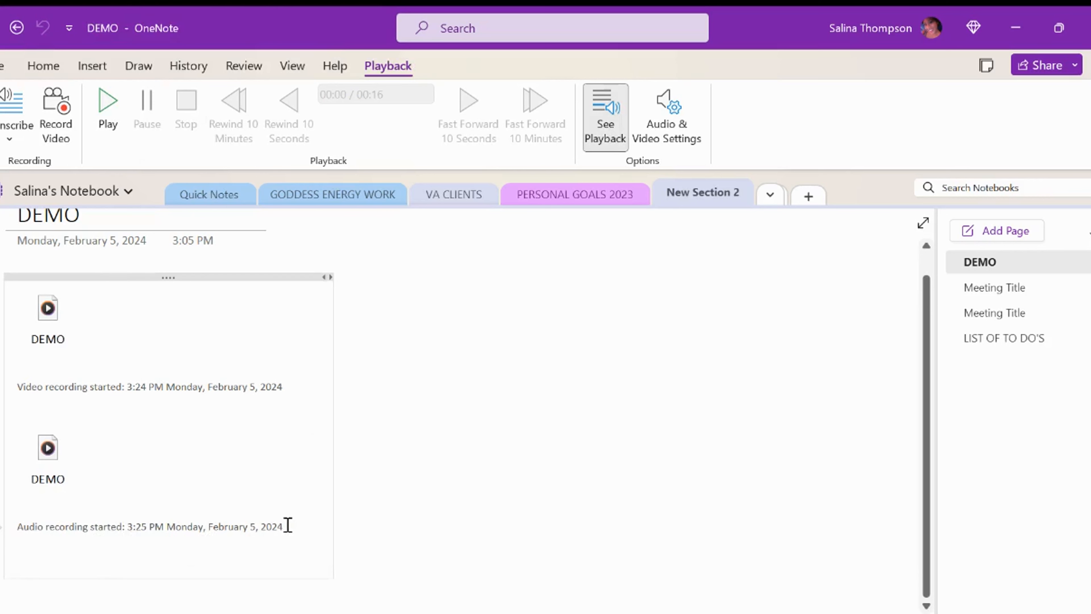
pyautogui.click(15, 131)
pyautogui.click(18, 168)
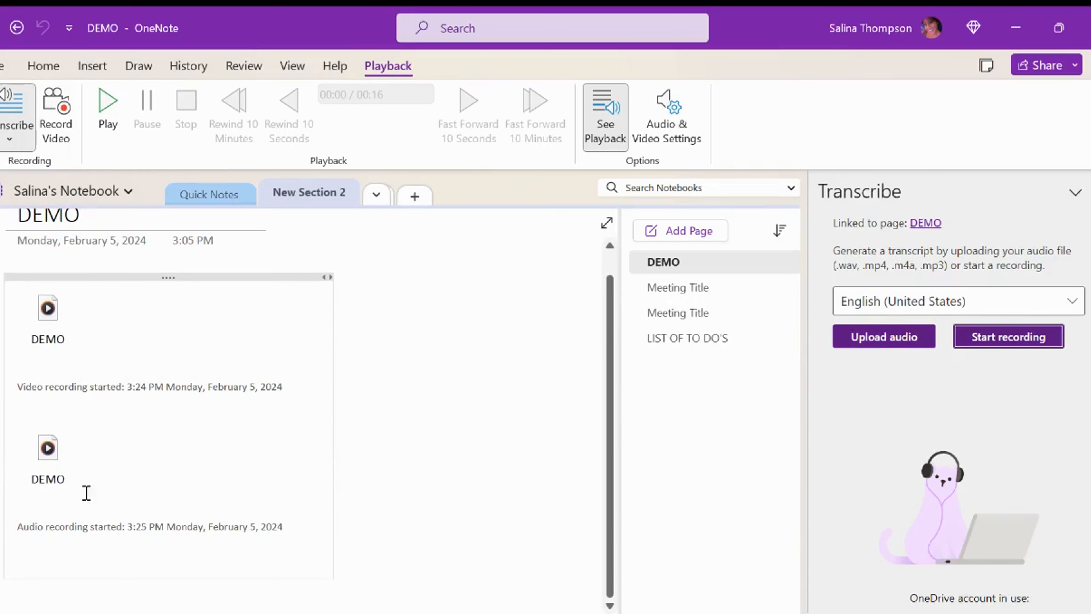
# Step: Start an audio upload but cancel it, then dismiss the audio clip's right-click menu
pyautogui.moveTo(127, 470)
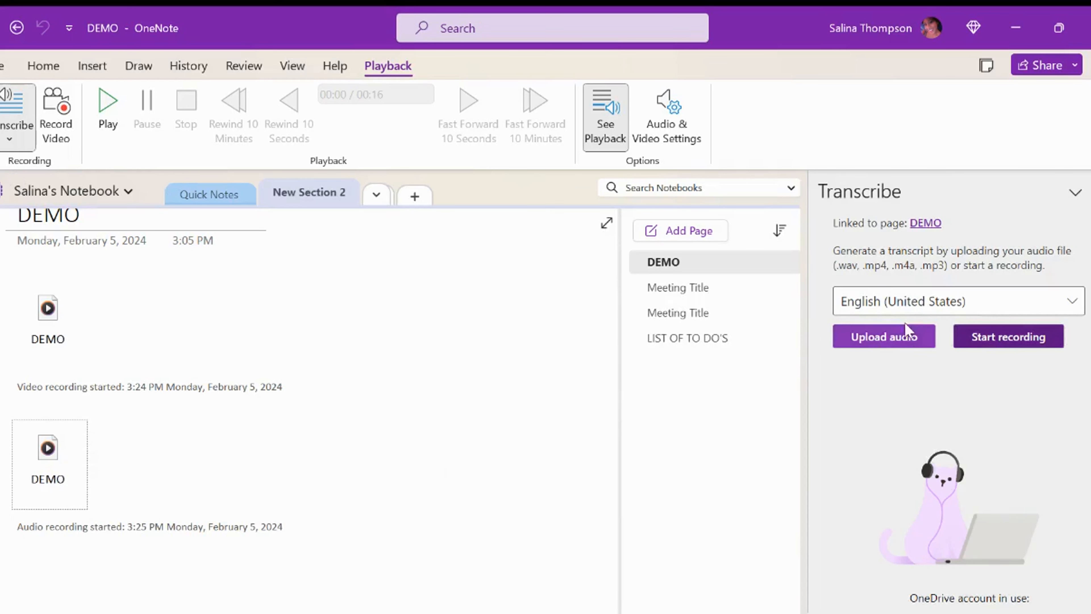
pyautogui.click(904, 339)
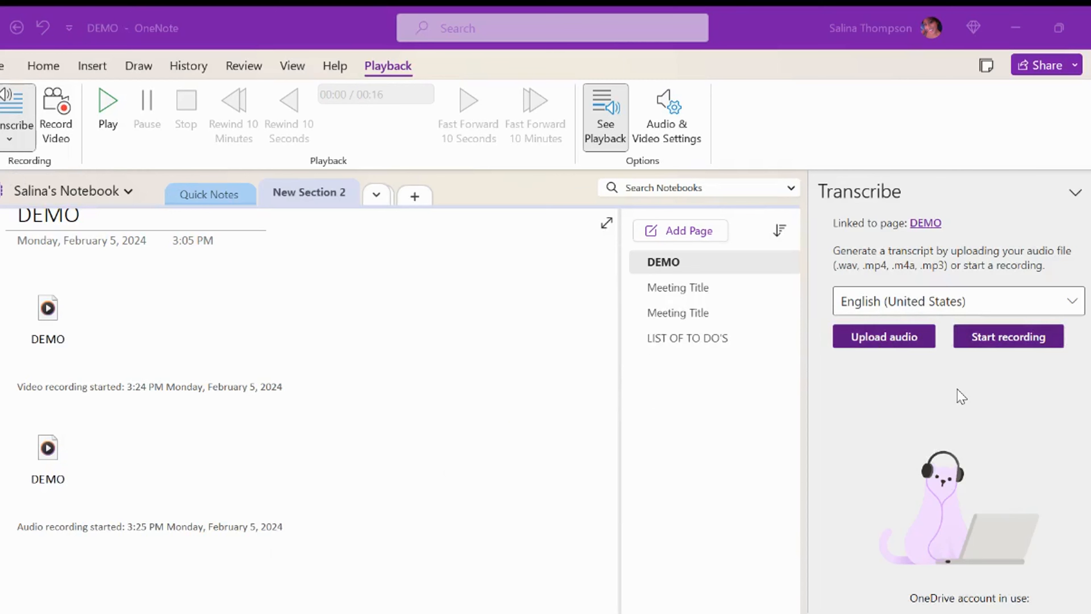
pyautogui.click(523, 19)
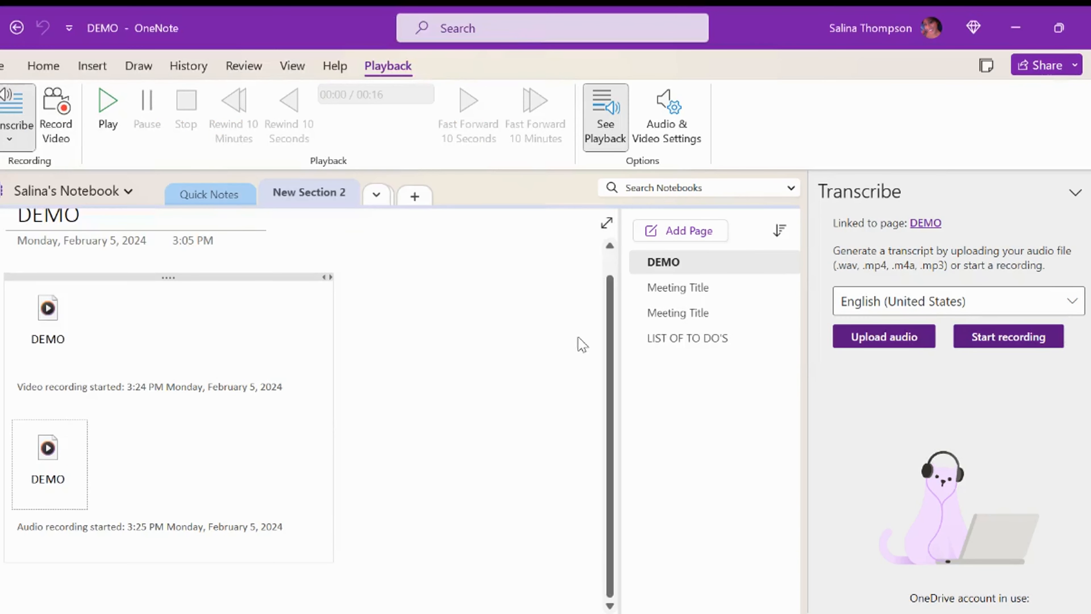
pyautogui.rightClick(64, 471)
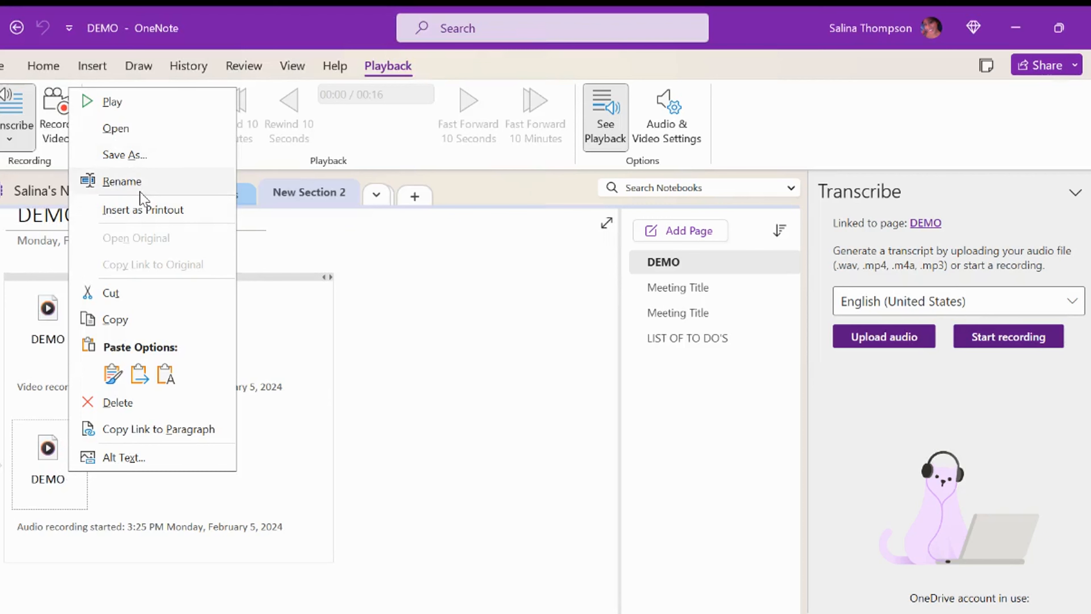
pyautogui.click(73, 479)
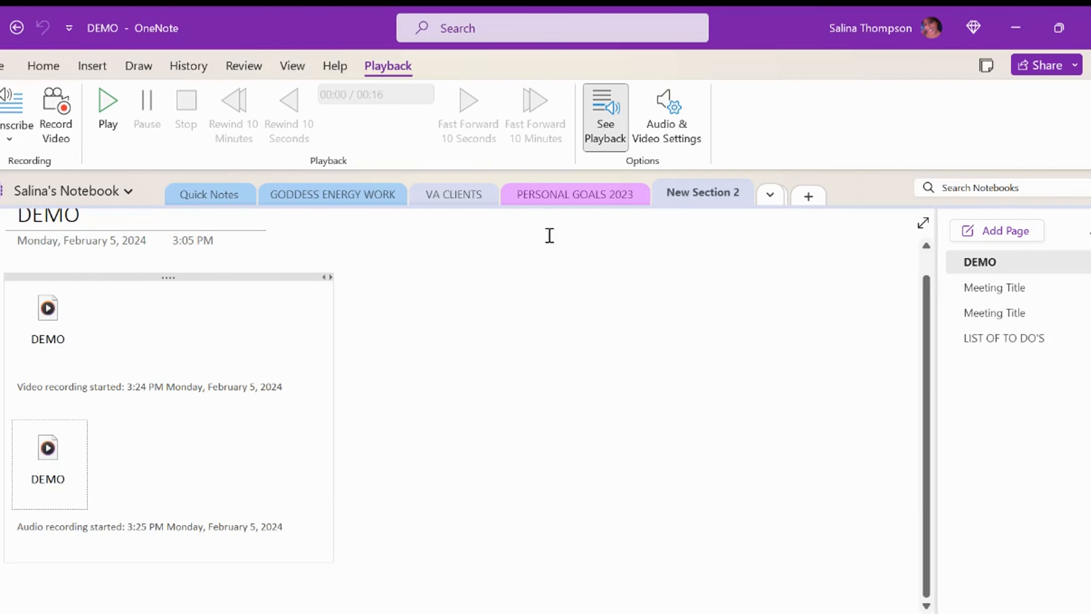
# Step: Open the Transcribe pane from Insert > Transcribe, closing and reopening it once
pyautogui.click(12, 138)
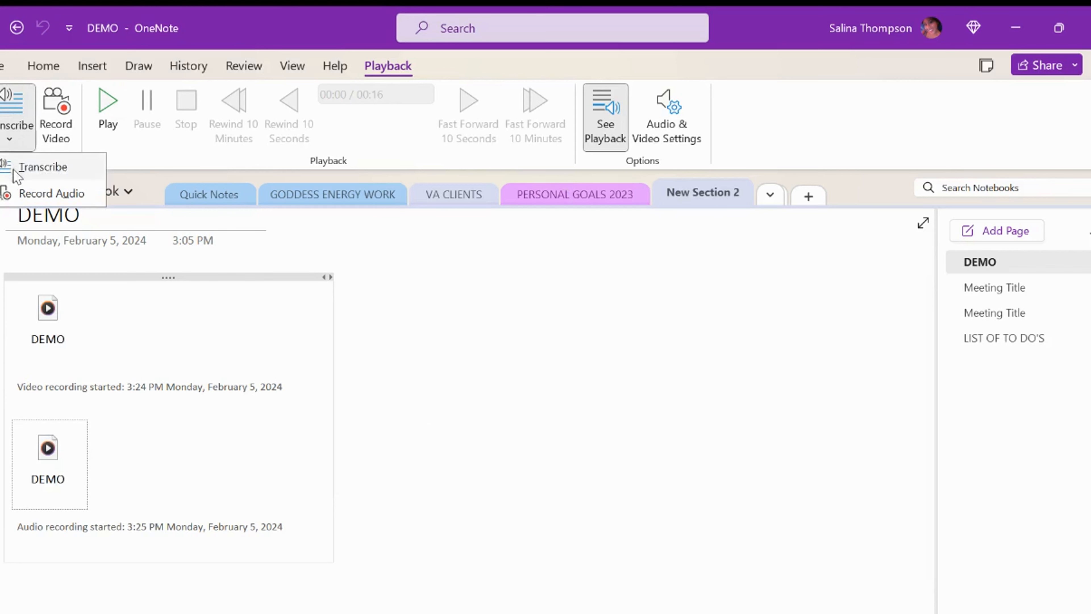
pyautogui.click(42, 167)
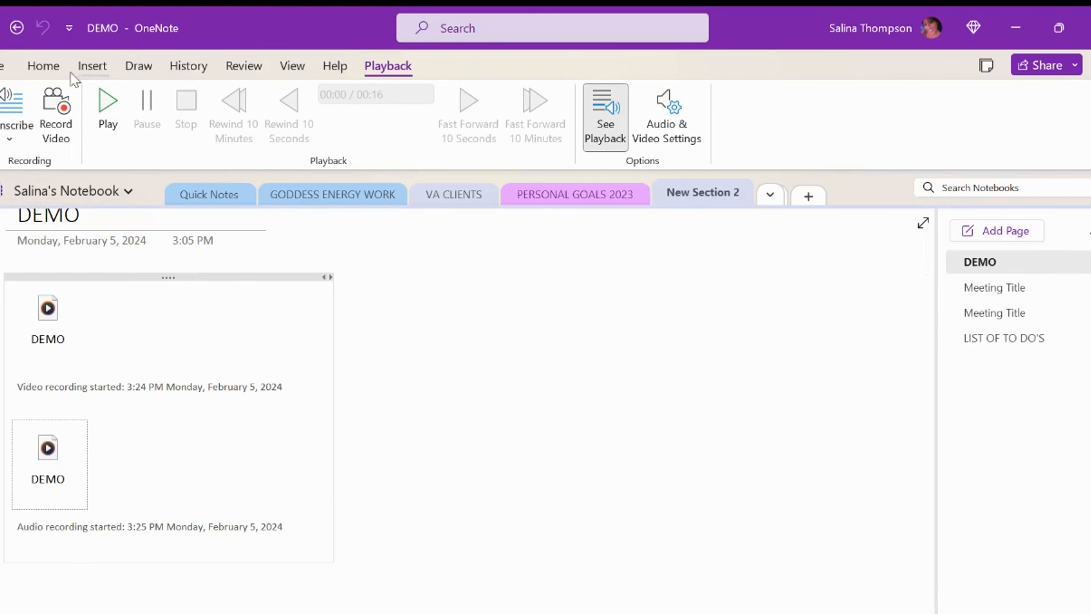
pyautogui.click(91, 67)
pyautogui.click(501, 136)
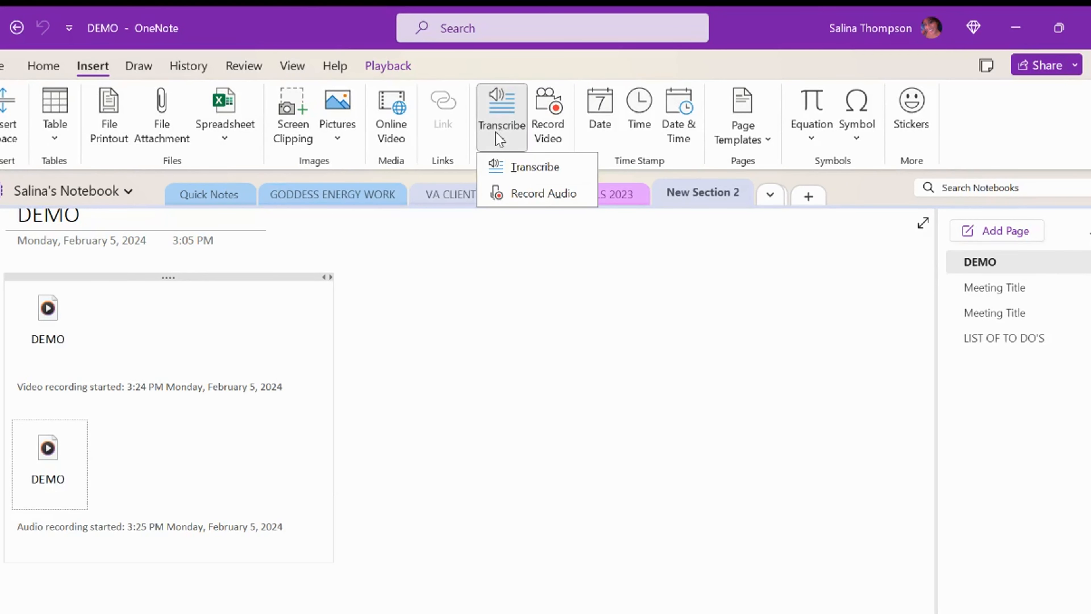
pyautogui.click(511, 172)
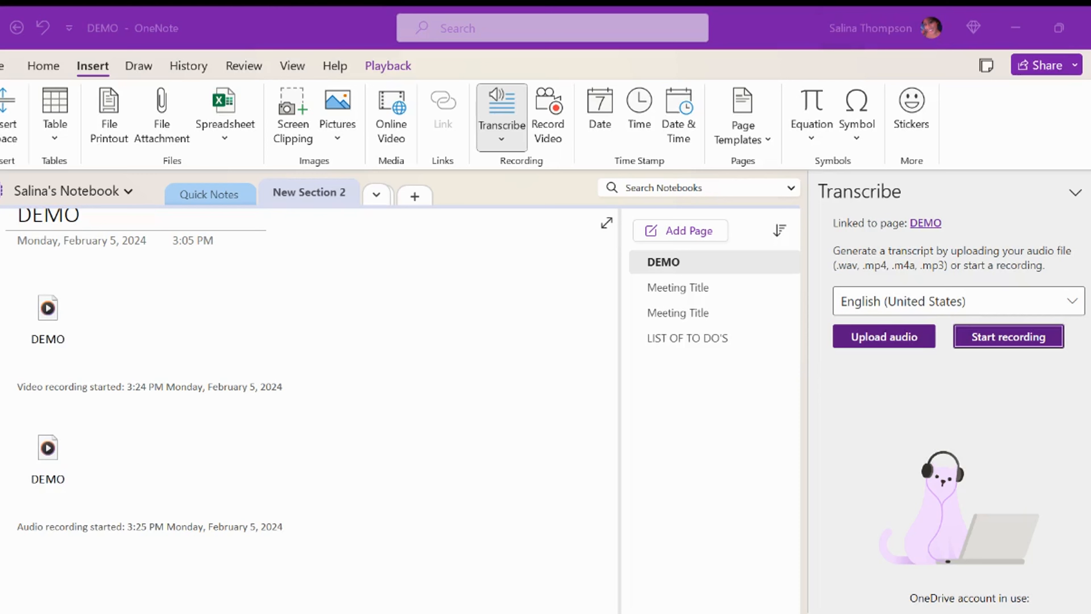
# Step: Upload Your Recording 1.wav, review its Speaker 1 transcript, then close the transcription panel
pyautogui.click(47, 449)
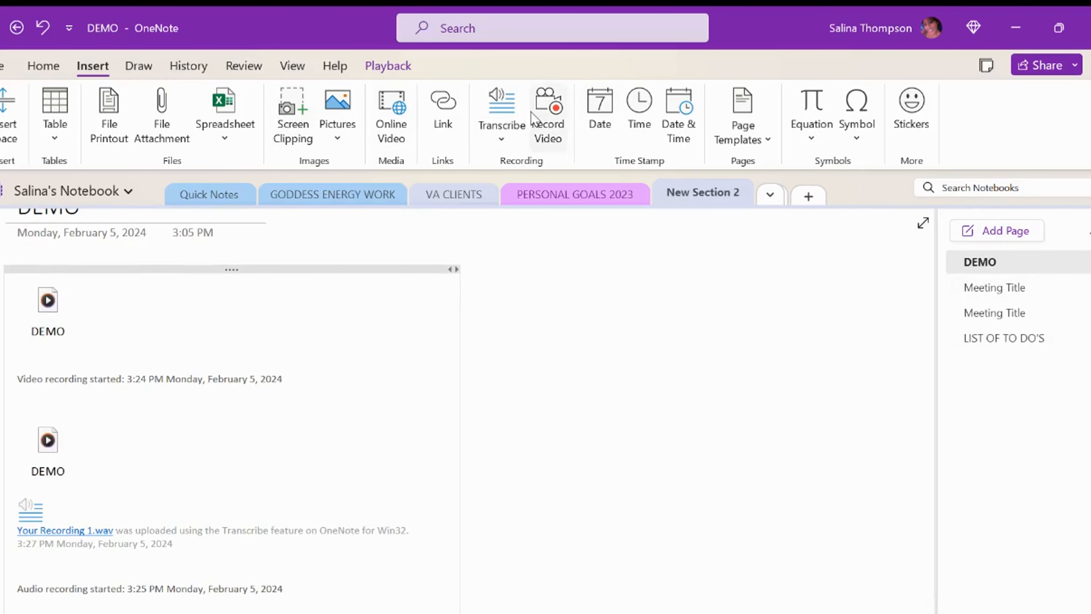
pyautogui.click(511, 136)
pyautogui.click(521, 169)
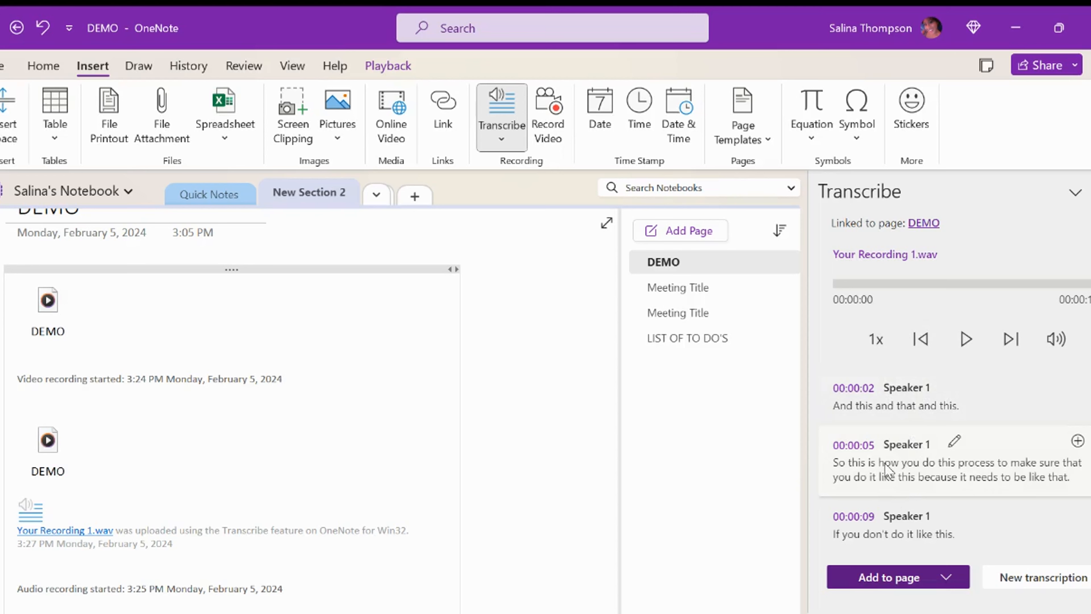
pyautogui.click(501, 116)
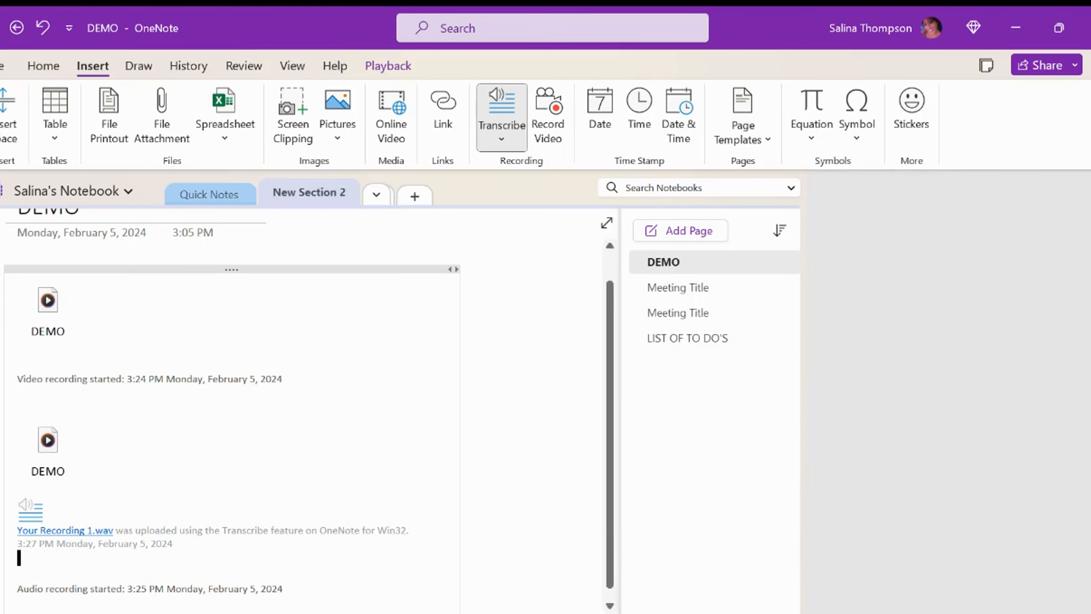